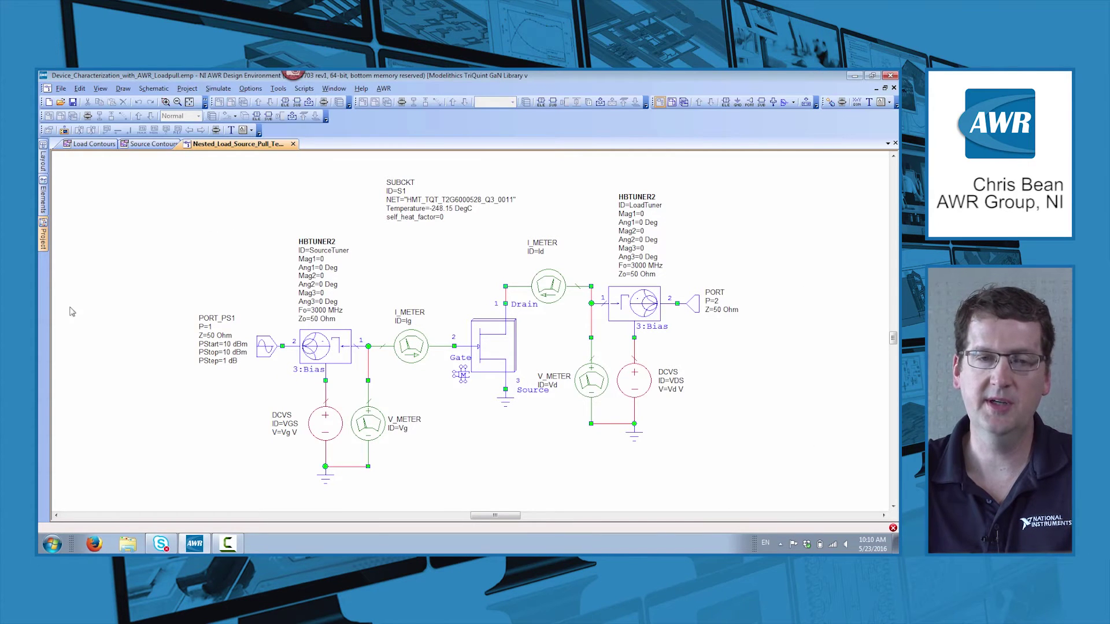
Run the Load_Pull script from the Scripts menu, then cancel its gamma sweep setup.
{"action": "left_click", "coordinate": [304, 89]}
{"action": "mouse_move", "coordinate": [398, 196]}
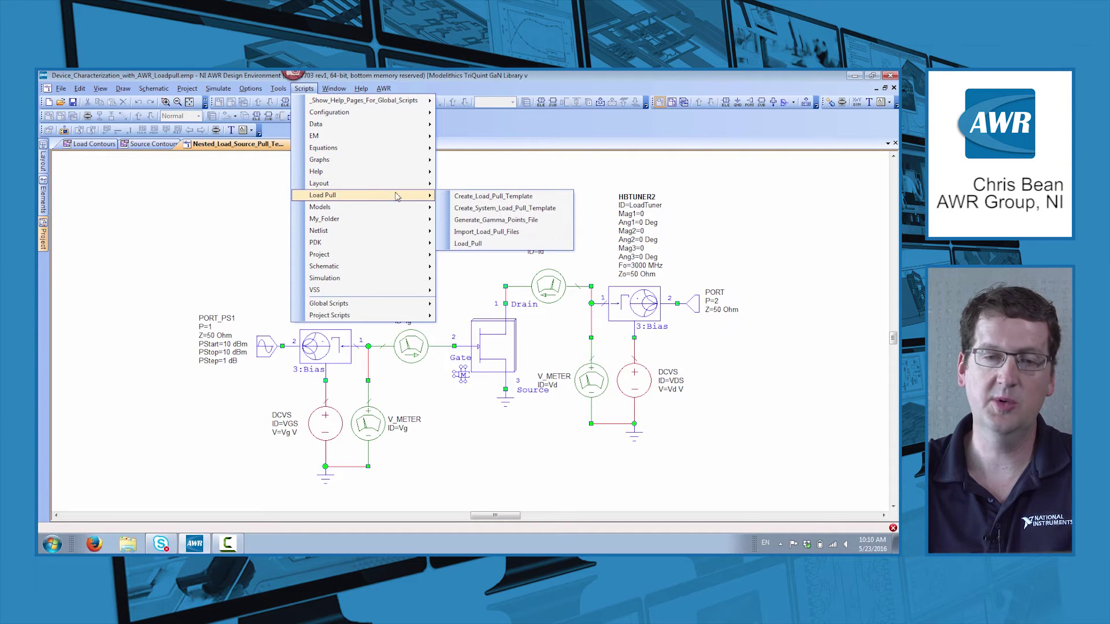
{"action": "left_click", "coordinate": [466, 177]}
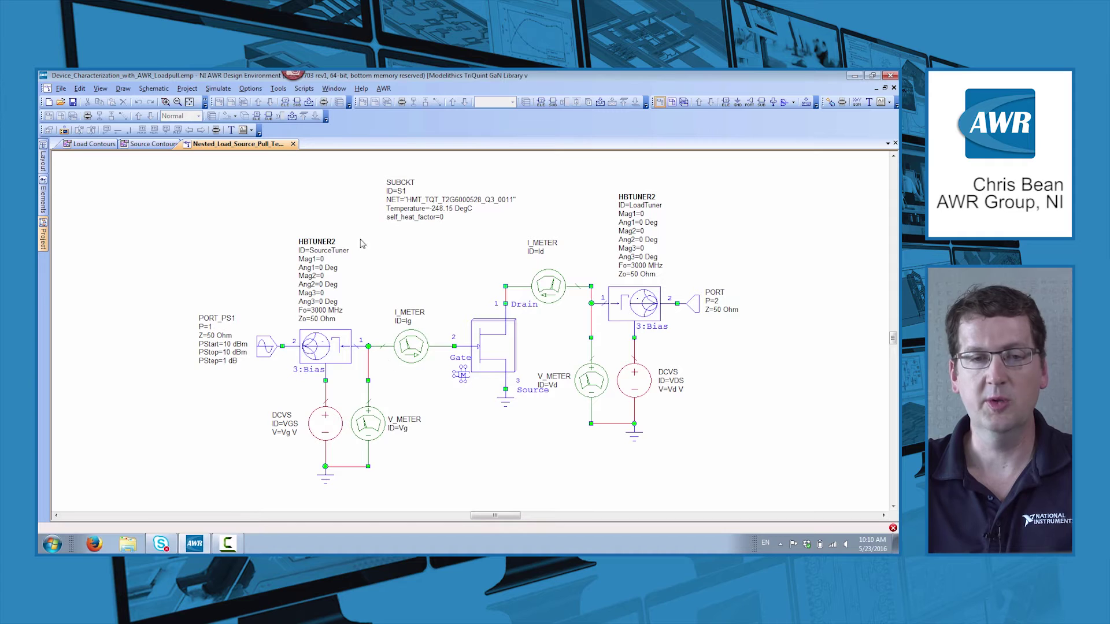
{"action": "left_click", "coordinate": [304, 89]}
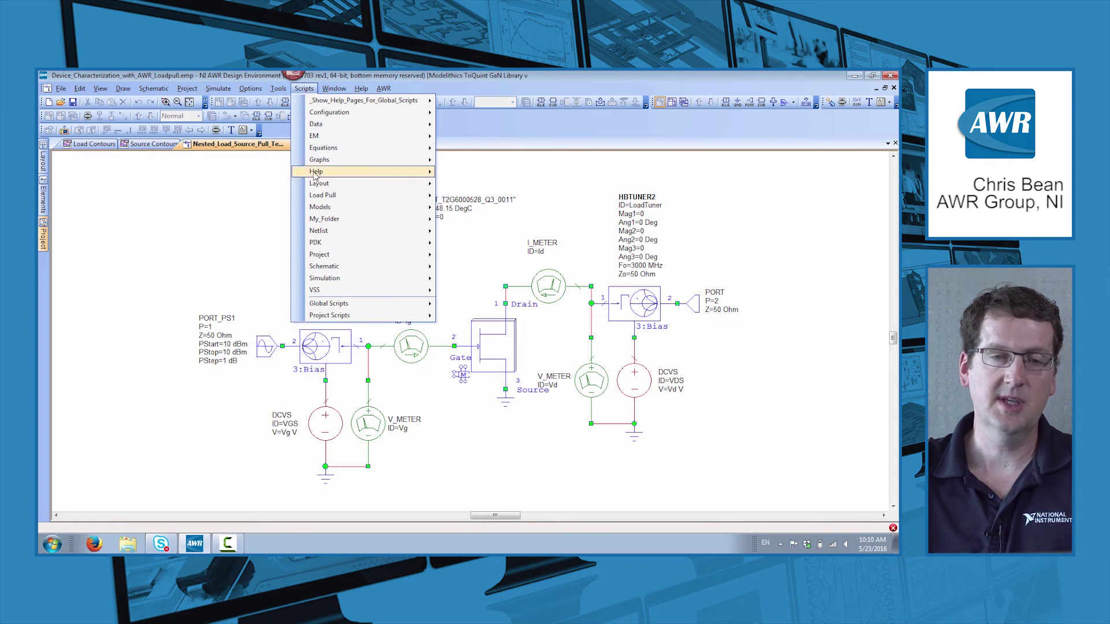
{"action": "mouse_move", "coordinate": [318, 197]}
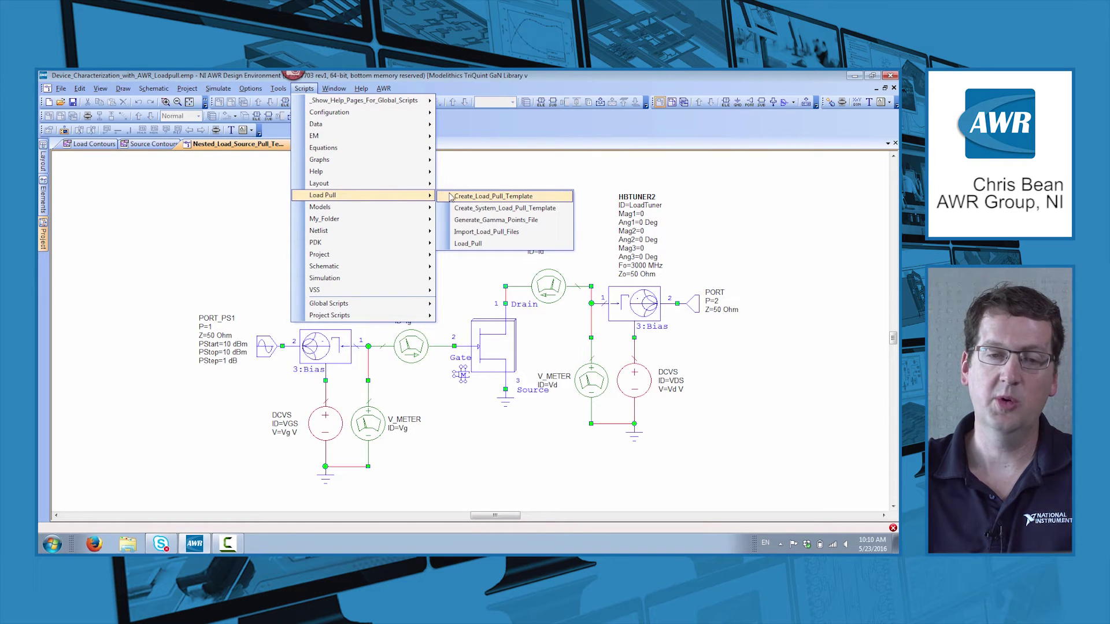
{"action": "left_click", "coordinate": [463, 244]}
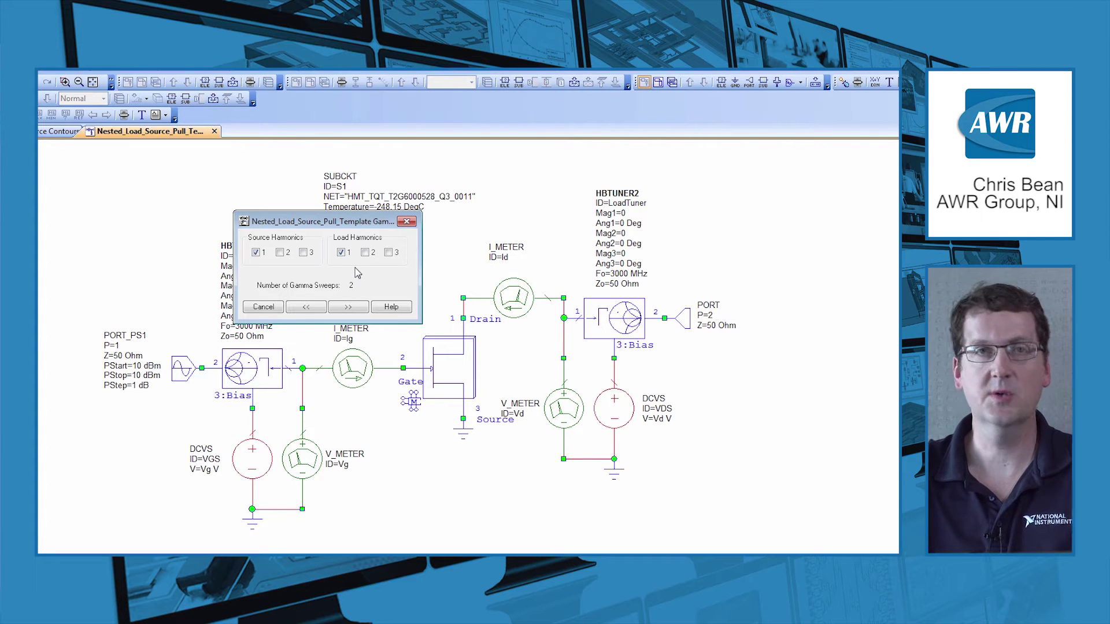
{"action": "left_click", "coordinate": [263, 307]}
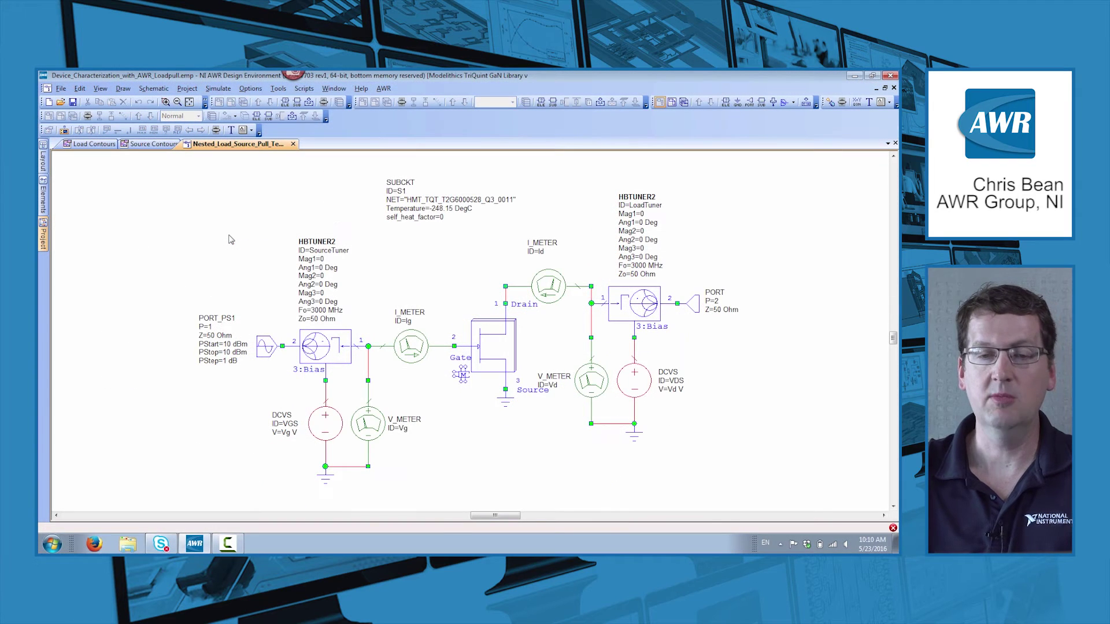
Close the nested load/source pull schematic and tile Load and Source Contours vertically.
{"action": "left_click", "coordinate": [293, 144]}
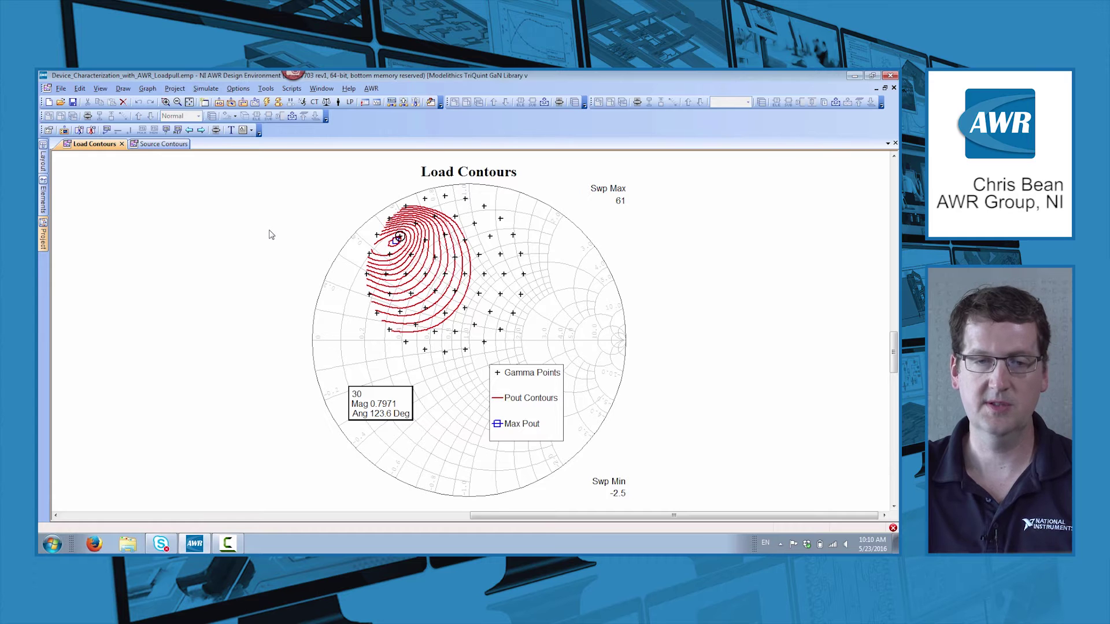
{"action": "key", "text": "alt+w"}
{"action": "key", "text": "v"}
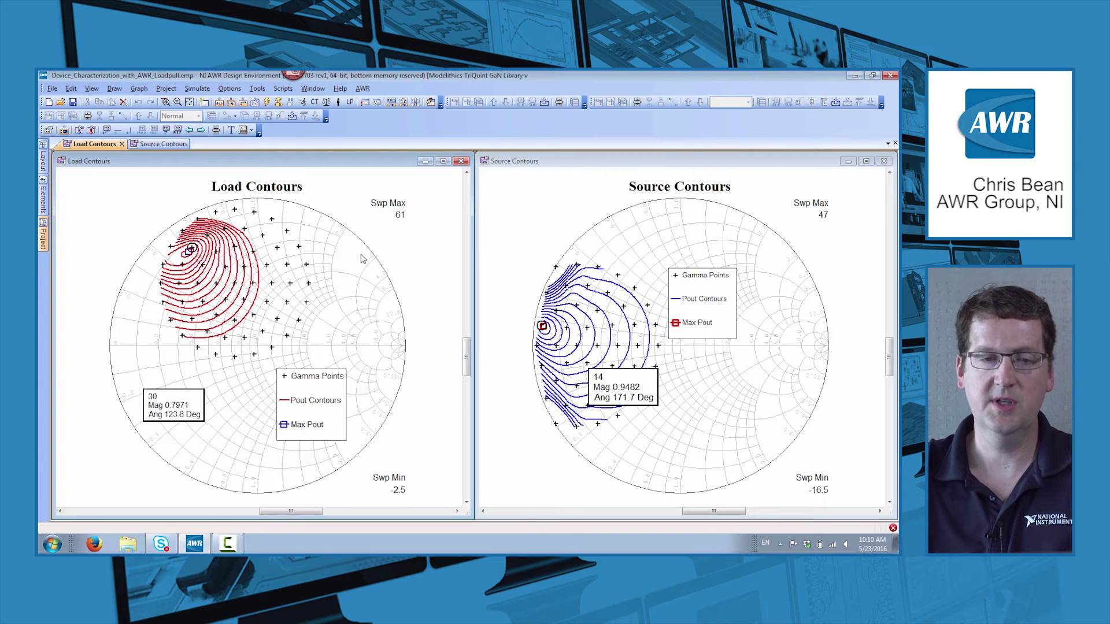
Move the load and source markers across gamma points, ending at 0.7971∠123.6° and 0.9482∠171.7°.
{"action": "mouse_move", "coordinate": [191, 248]}
{"action": "left_mouse_down"}
{"action": "mouse_move", "coordinate": [235, 286]}
{"action": "mouse_move", "coordinate": [198, 283]}
{"action": "left_mouse_up"}
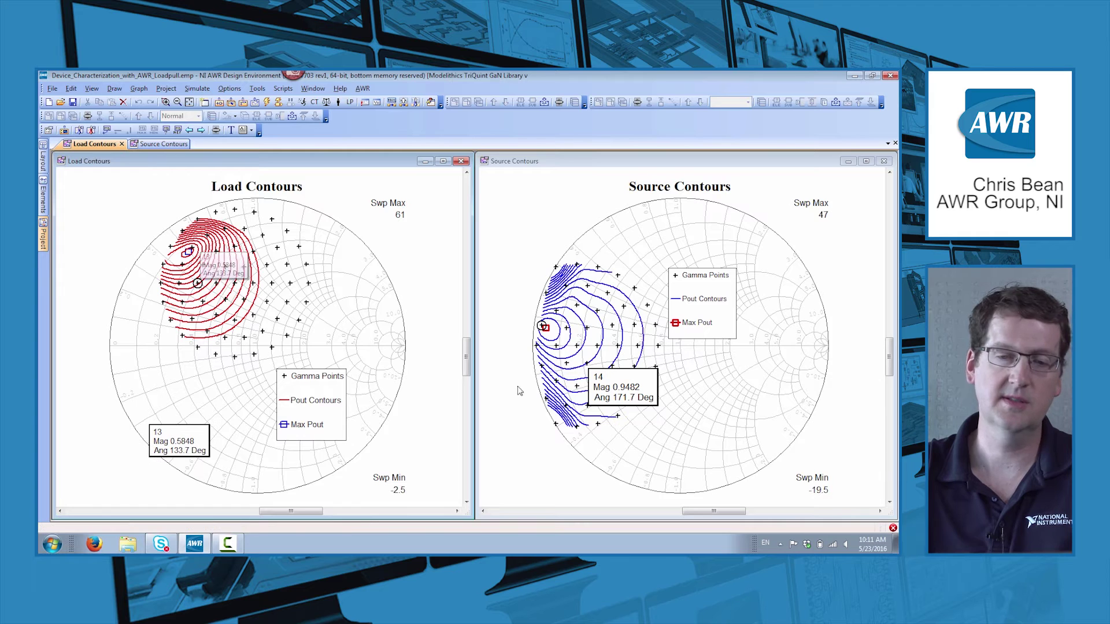
{"action": "left_click_drag", "start_coordinate": [542, 325], "coordinate": [611, 326]}
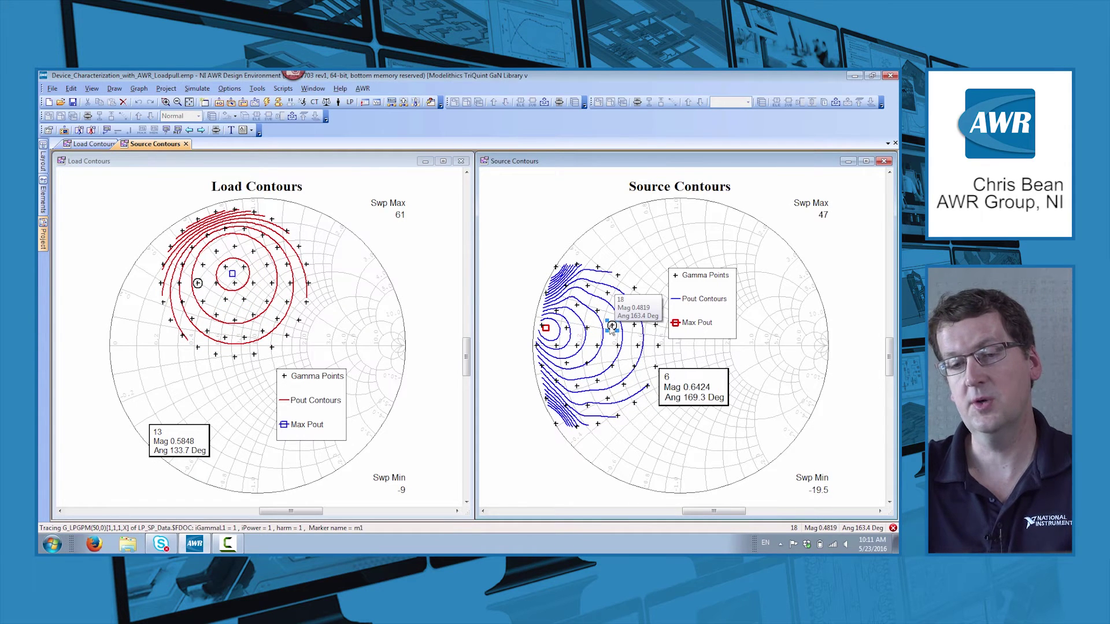
{"action": "mouse_move", "coordinate": [612, 325]}
{"action": "left_mouse_down"}
{"action": "mouse_move", "coordinate": [586, 328]}
{"action": "mouse_move", "coordinate": [578, 312]}
{"action": "mouse_move", "coordinate": [601, 324]}
{"action": "mouse_move", "coordinate": [596, 311]}
{"action": "mouse_move", "coordinate": [614, 328]}
{"action": "mouse_move", "coordinate": [601, 347]}
{"action": "mouse_move", "coordinate": [578, 341]}
{"action": "mouse_move", "coordinate": [596, 346]}
{"action": "left_mouse_up"}
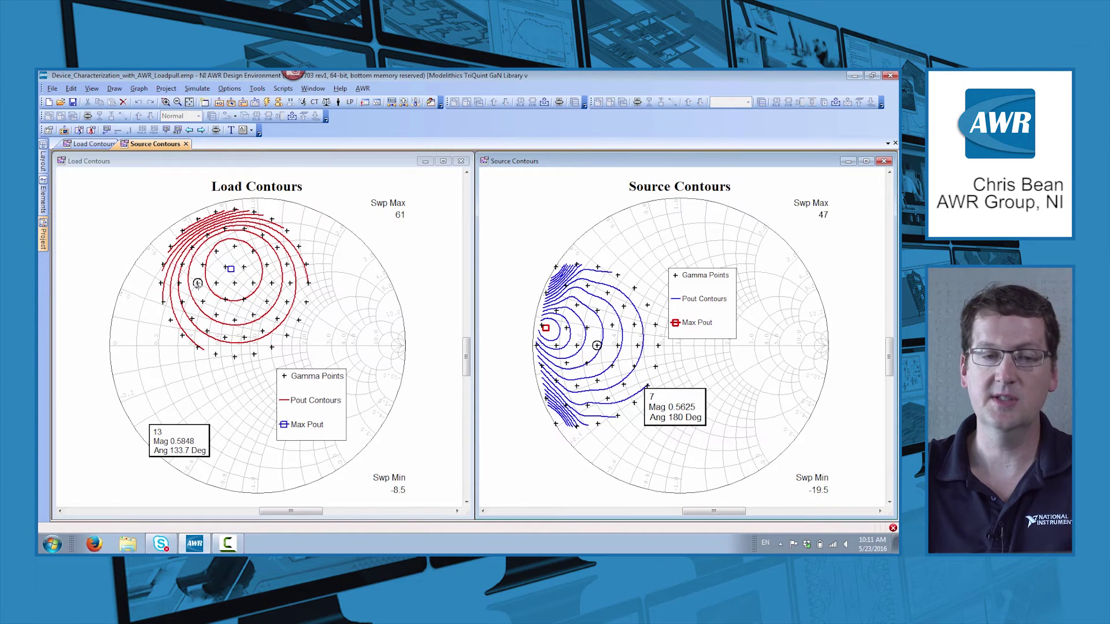
{"action": "mouse_move", "coordinate": [197, 284]}
{"action": "left_mouse_down"}
{"action": "mouse_move", "coordinate": [203, 266]}
{"action": "mouse_move", "coordinate": [180, 283]}
{"action": "mouse_move", "coordinate": [199, 295]}
{"action": "mouse_move", "coordinate": [227, 268]}
{"action": "left_mouse_up"}
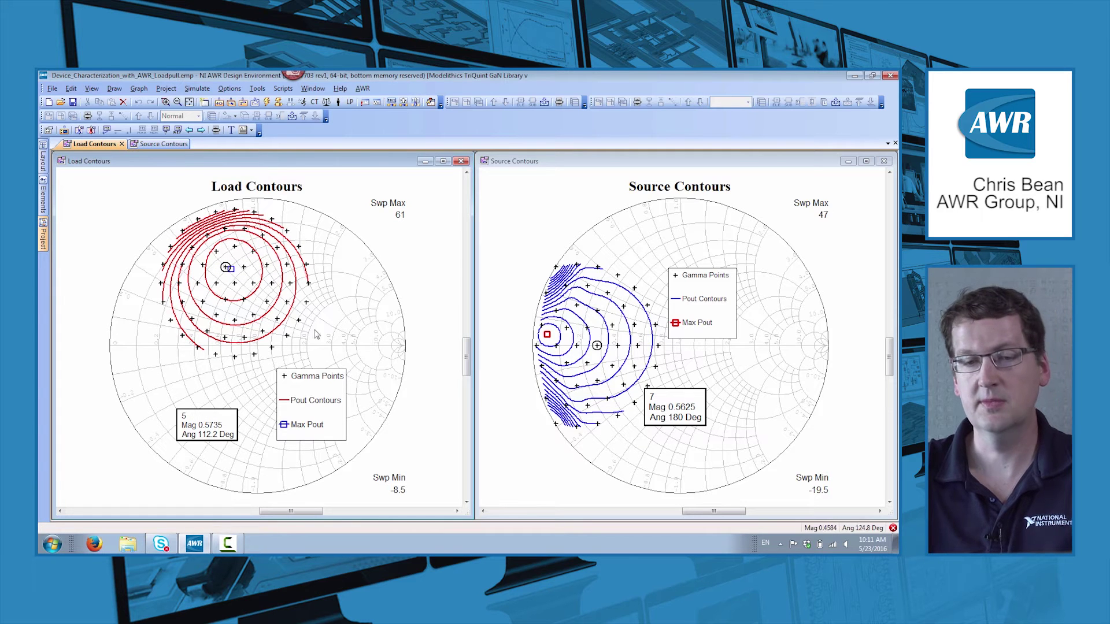
{"action": "left_click_drag", "start_coordinate": [597, 345], "coordinate": [555, 343]}
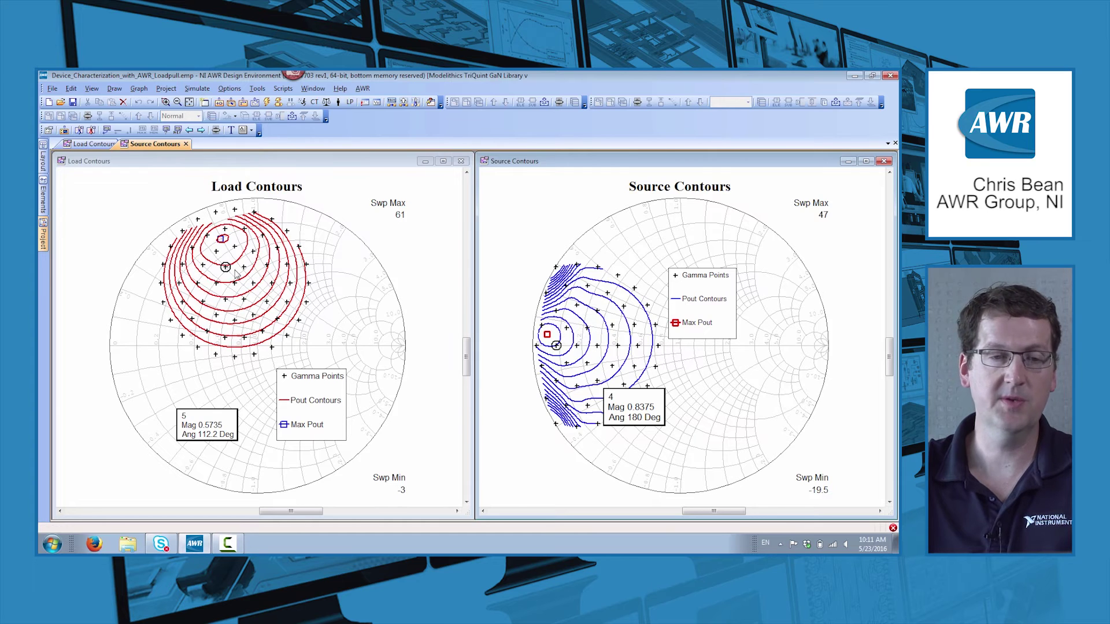
{"action": "mouse_move", "coordinate": [226, 267]}
{"action": "left_mouse_down"}
{"action": "mouse_move", "coordinate": [225, 250]}
{"action": "mouse_move", "coordinate": [216, 251]}
{"action": "left_mouse_up"}
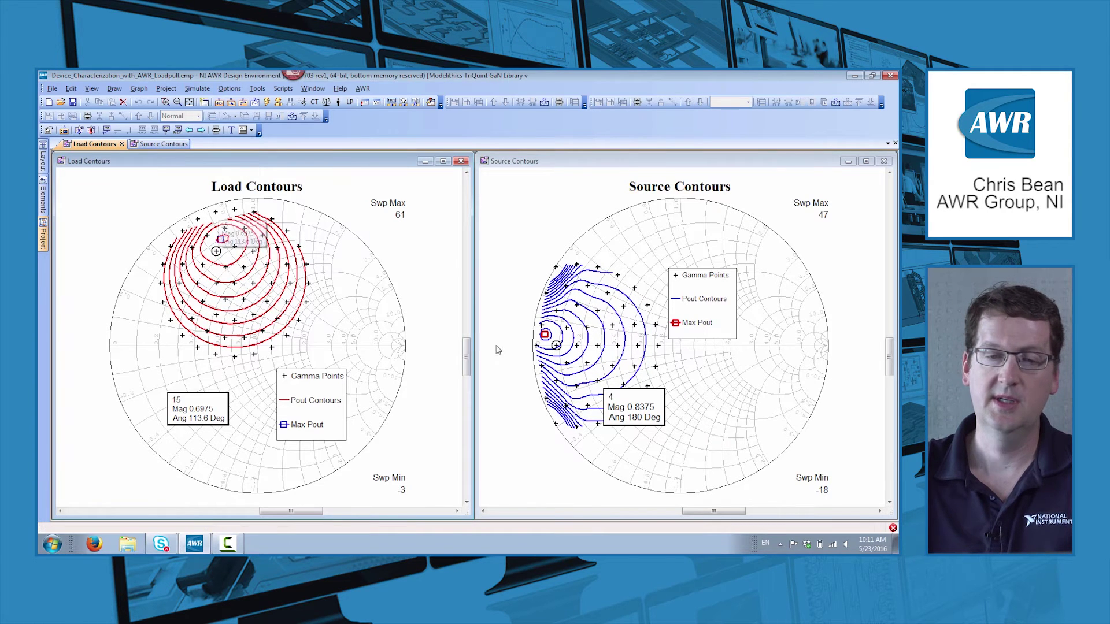
{"action": "left_click_drag", "start_coordinate": [552, 350], "coordinate": [542, 326]}
{"action": "left_click_drag", "start_coordinate": [216, 251], "coordinate": [191, 248]}
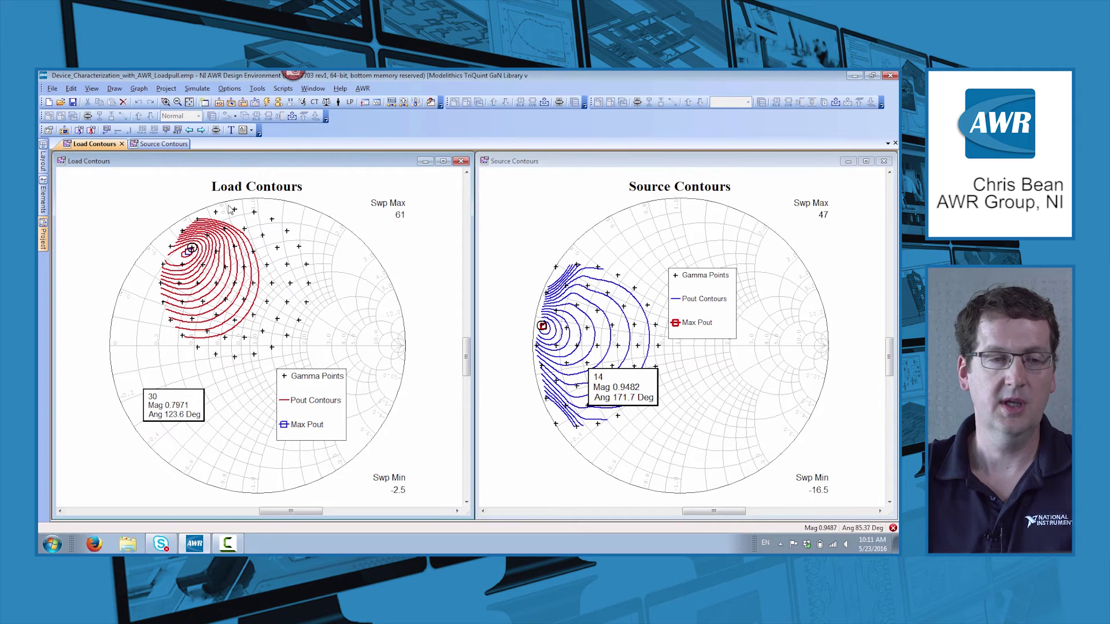
Open the load-pull template schematic from the 3 Load Characterization folder and maximize it.
{"action": "left_click", "coordinate": [43, 237]}
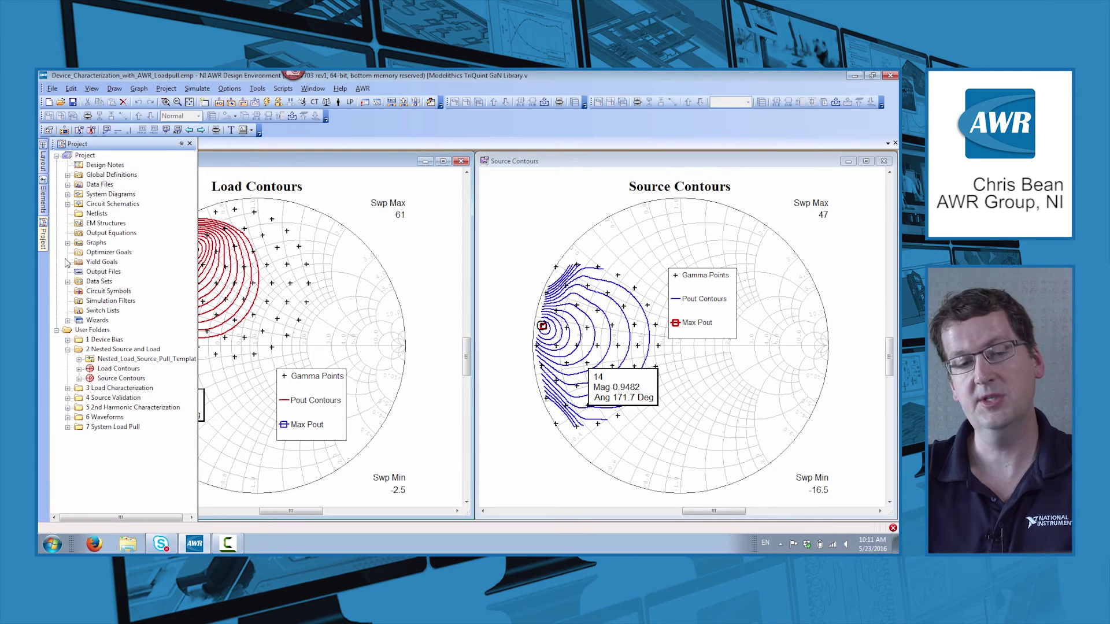
{"action": "left_click", "coordinate": [67, 350]}
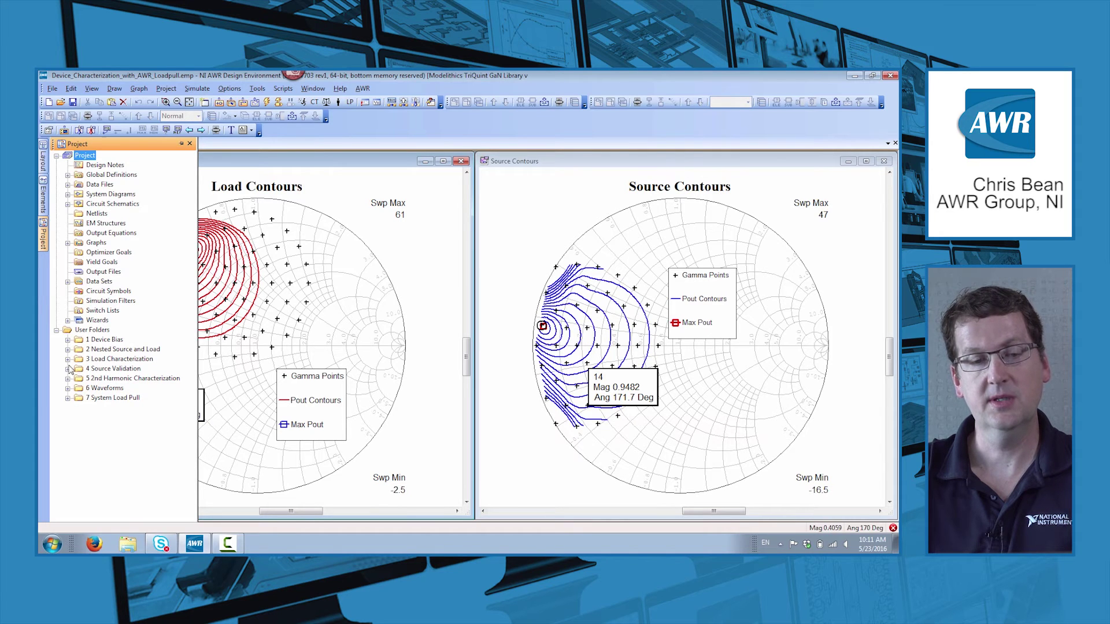
{"action": "left_click", "coordinate": [68, 360]}
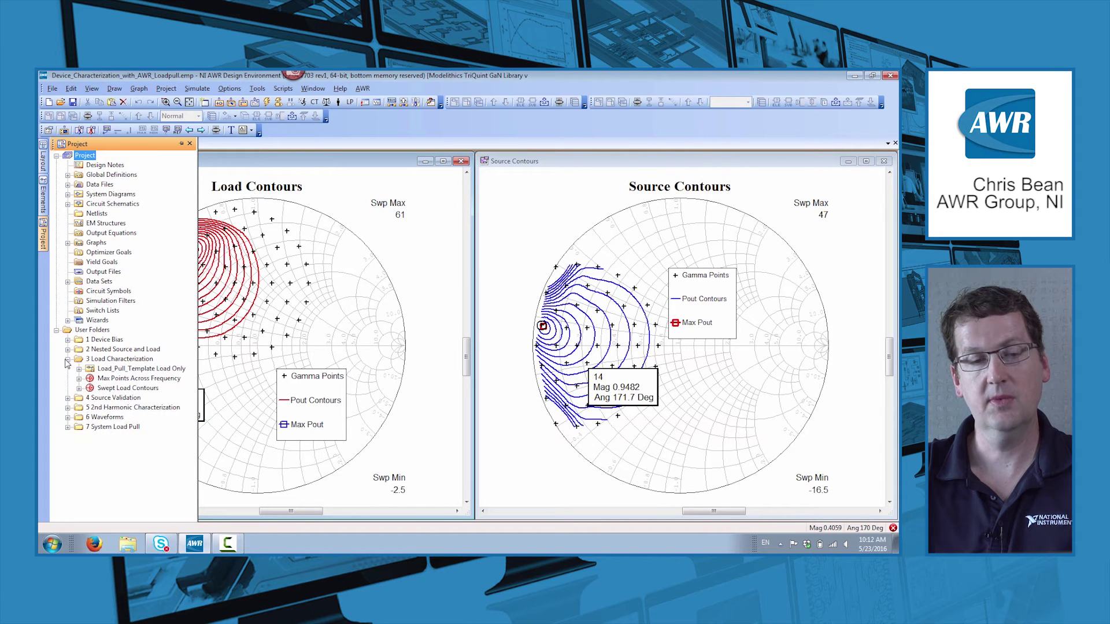
{"action": "double_click", "coordinate": [124, 369]}
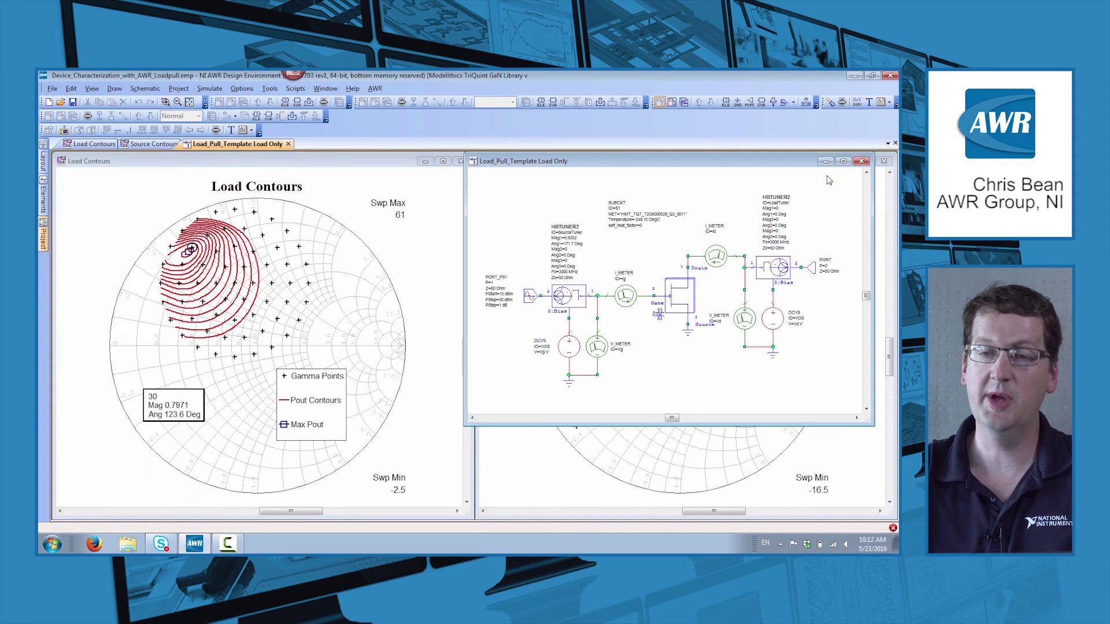
{"action": "left_click", "coordinate": [844, 161]}
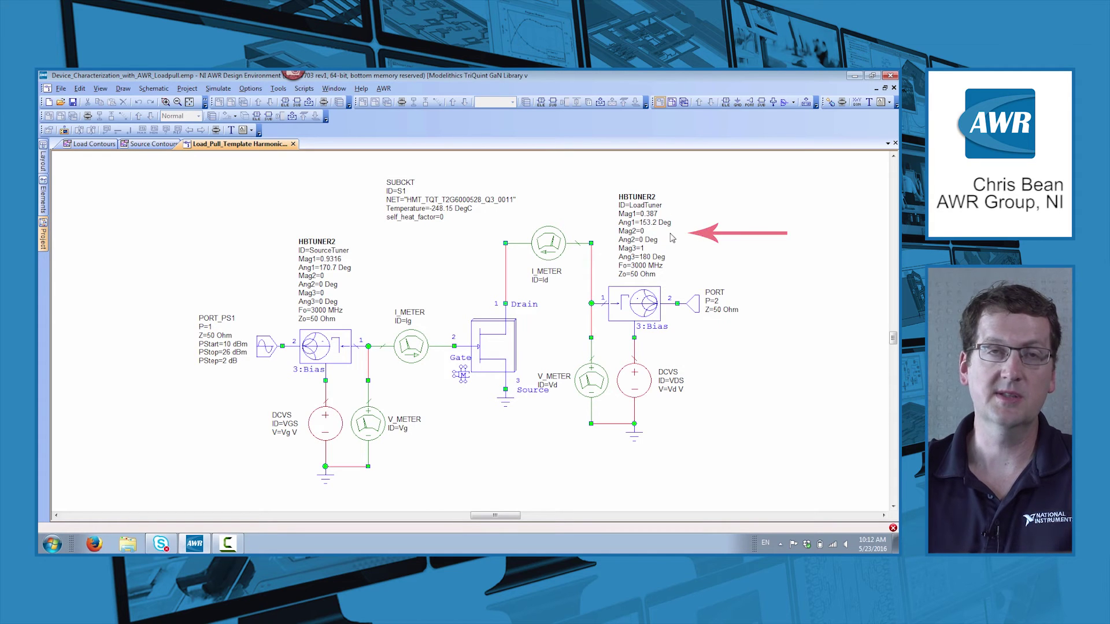
After browsing the Scripts menu, open the 2nd Harmonic Contours graph from the project tree.
{"action": "left_click", "coordinate": [303, 89]}
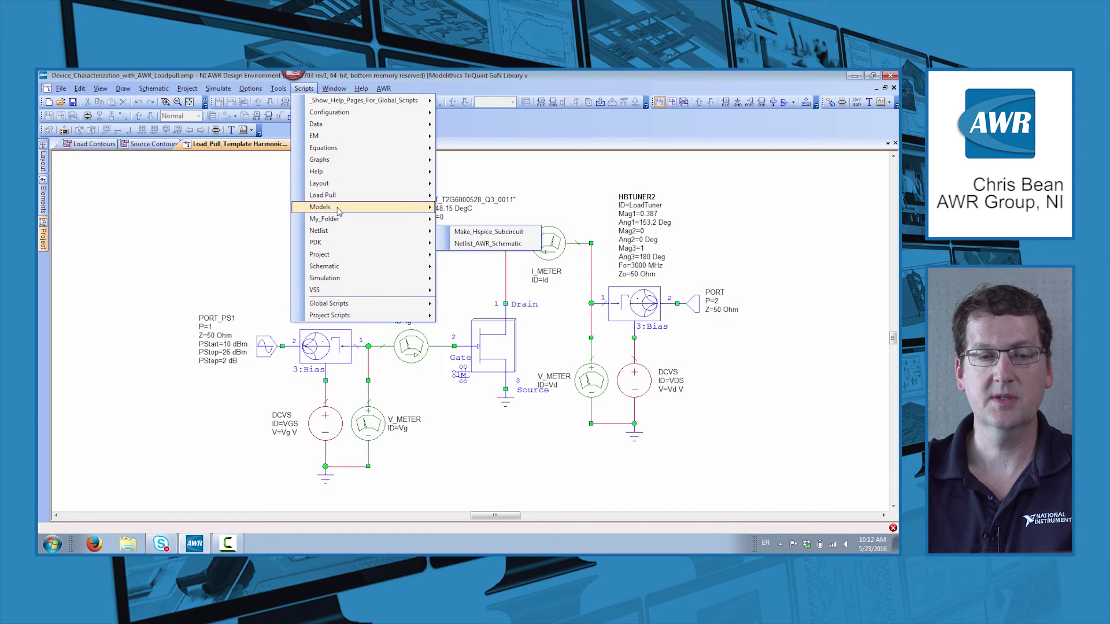
{"action": "mouse_move", "coordinate": [347, 195]}
{"action": "left_click", "coordinate": [484, 246]}
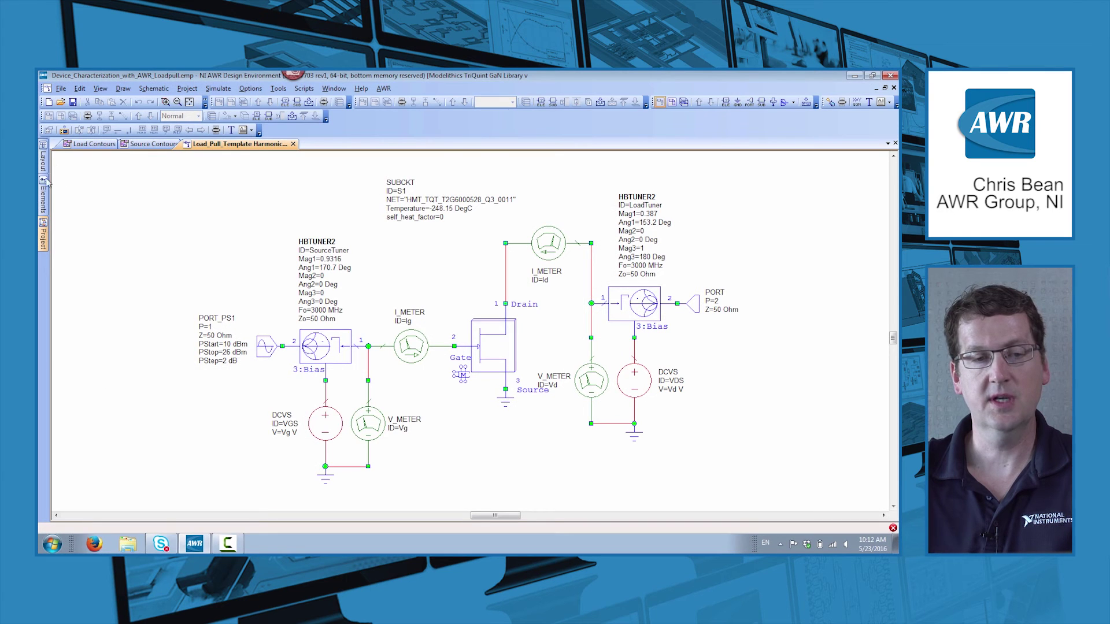
{"action": "mouse_move", "coordinate": [43, 234]}
{"action": "left_click", "coordinate": [111, 398]}
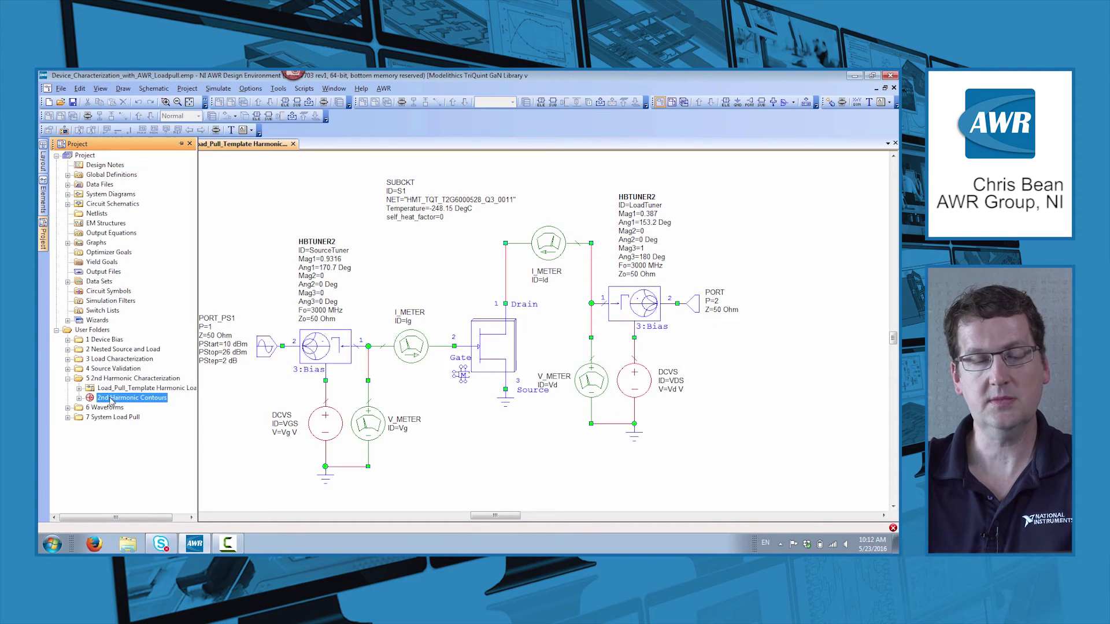
{"action": "double_click", "coordinate": [112, 398]}
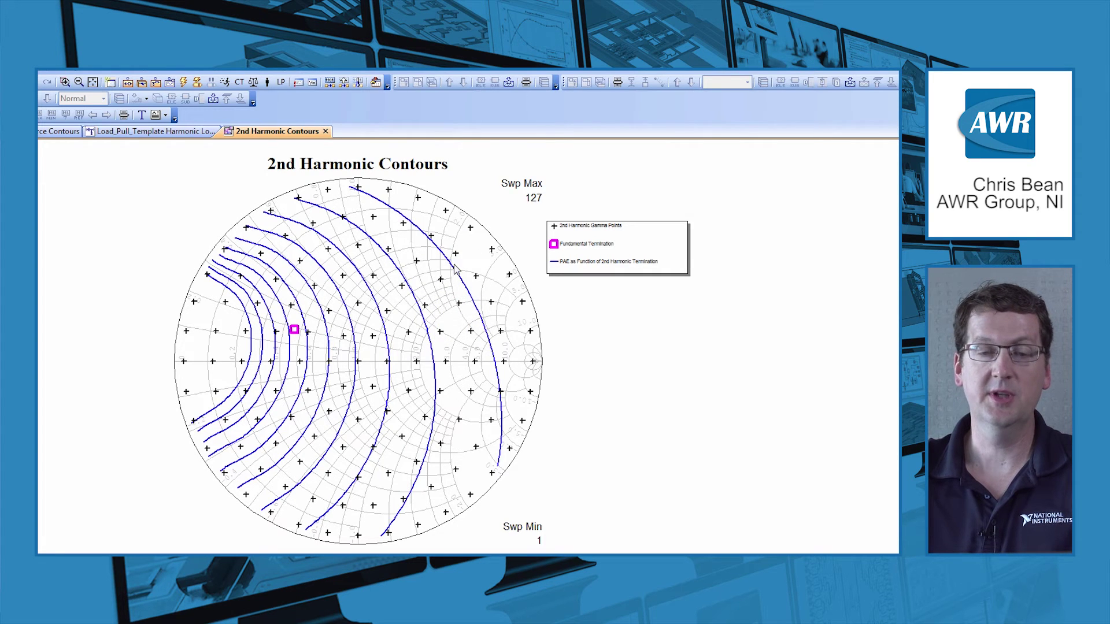
Raise the input power in the variable tuner so the PAE contours recompute, then close the tuner.
{"action": "mouse_move", "coordinate": [484, 328]}
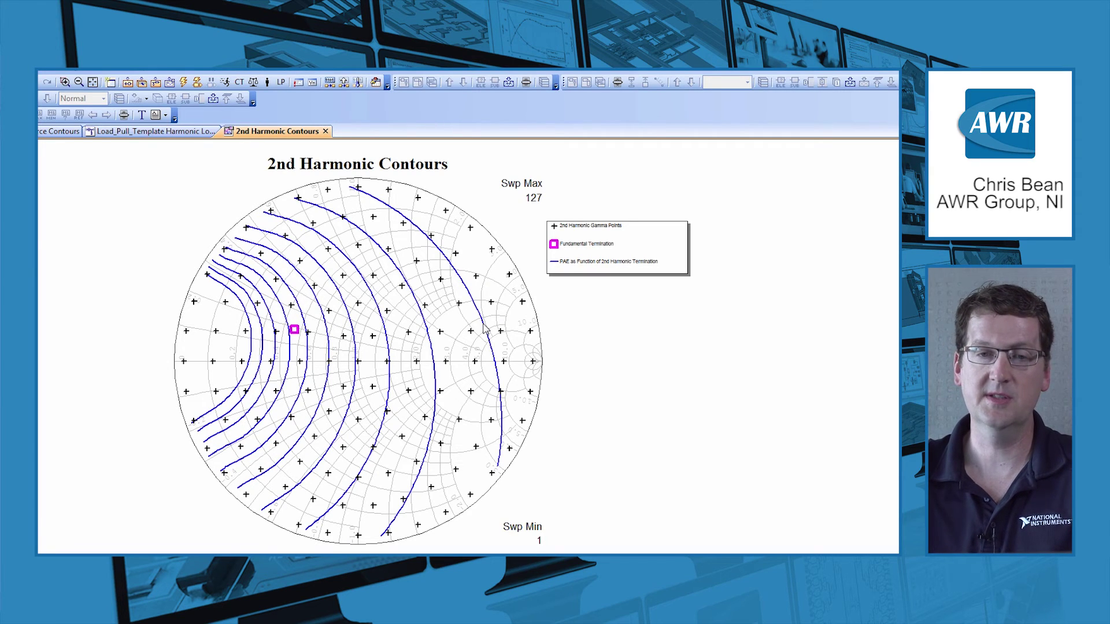
{"action": "key", "text": "F10"}
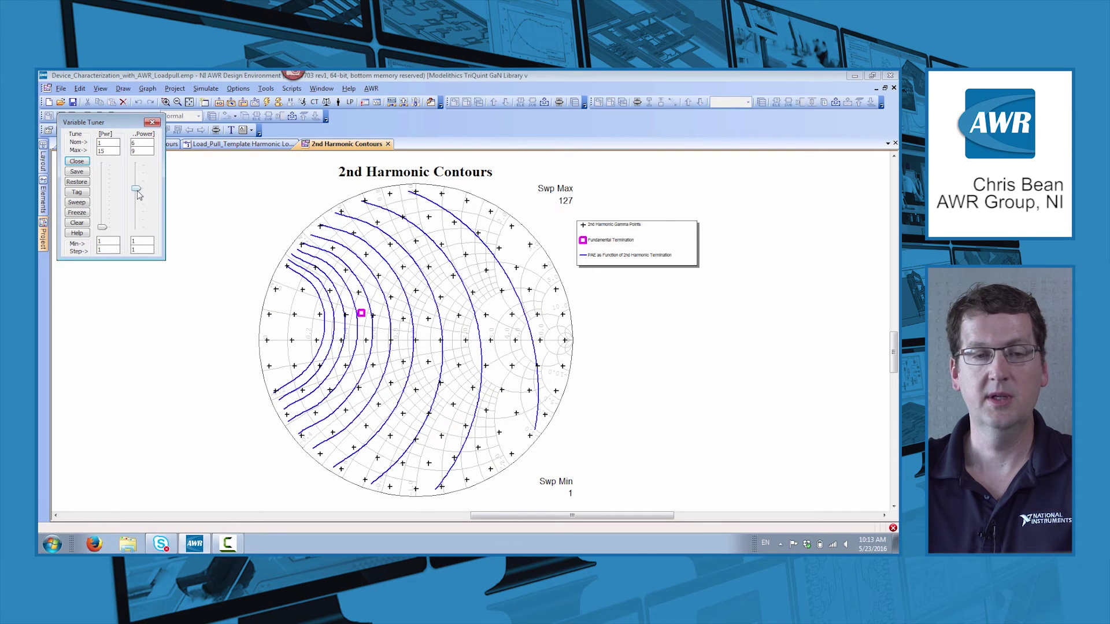
{"action": "mouse_move", "coordinate": [138, 194]}
{"action": "left_mouse_down"}
{"action": "mouse_move", "coordinate": [146, 219]}
{"action": "mouse_move", "coordinate": [145, 191]}
{"action": "left_mouse_up"}
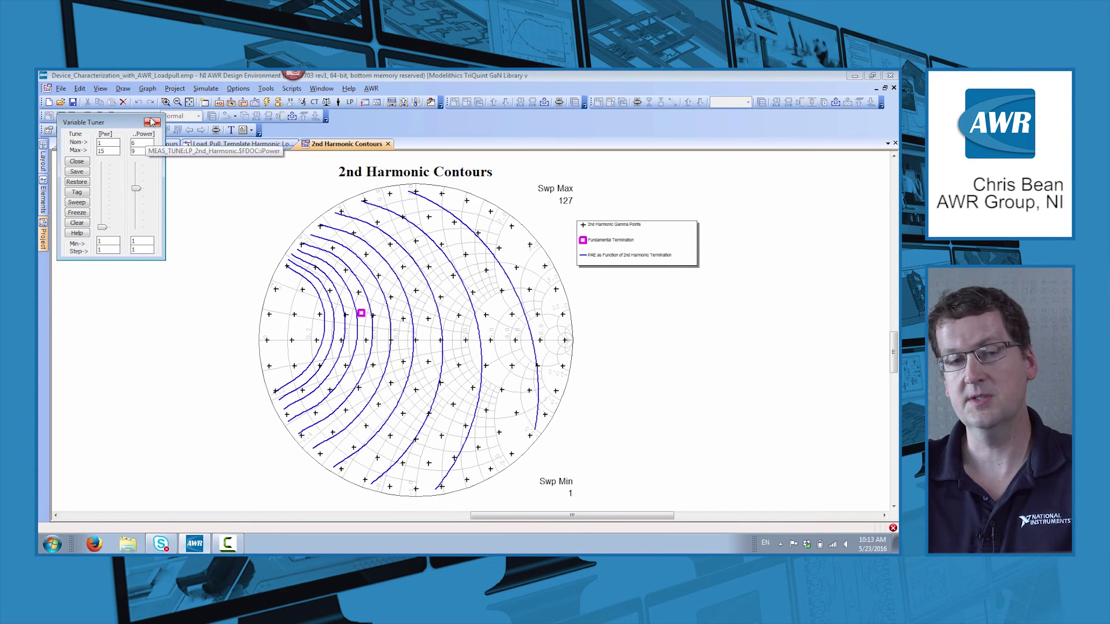
{"action": "left_click", "coordinate": [152, 123]}
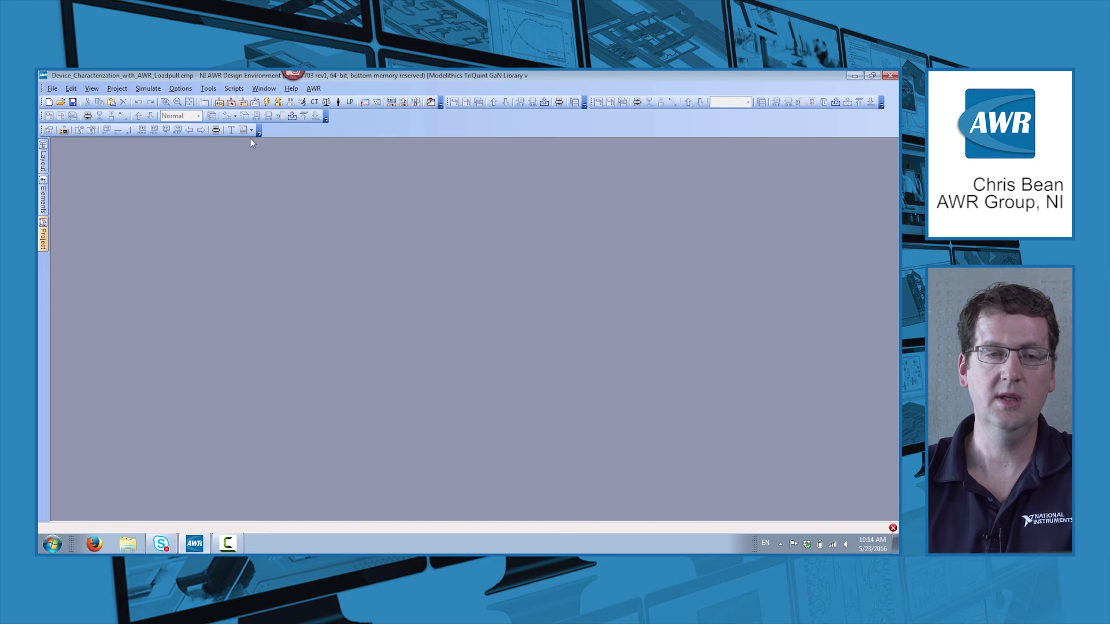
Create Load_Pull_System_Template 1 with the system load-pull template script and maximize the diagram.
{"action": "left_click", "coordinate": [233, 94]}
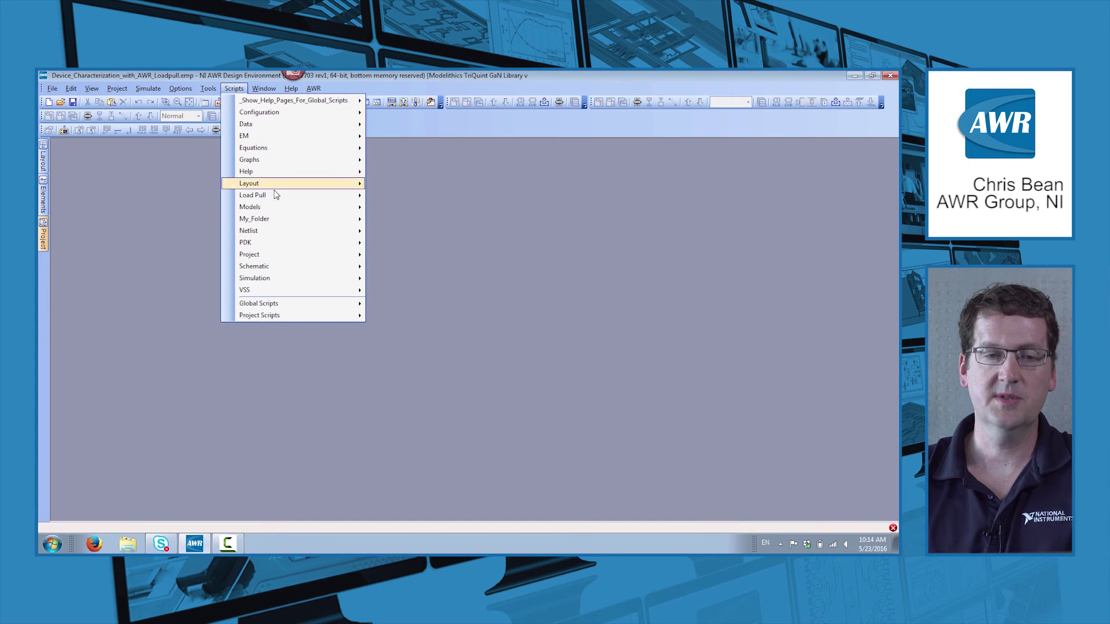
{"action": "mouse_move", "coordinate": [276, 201]}
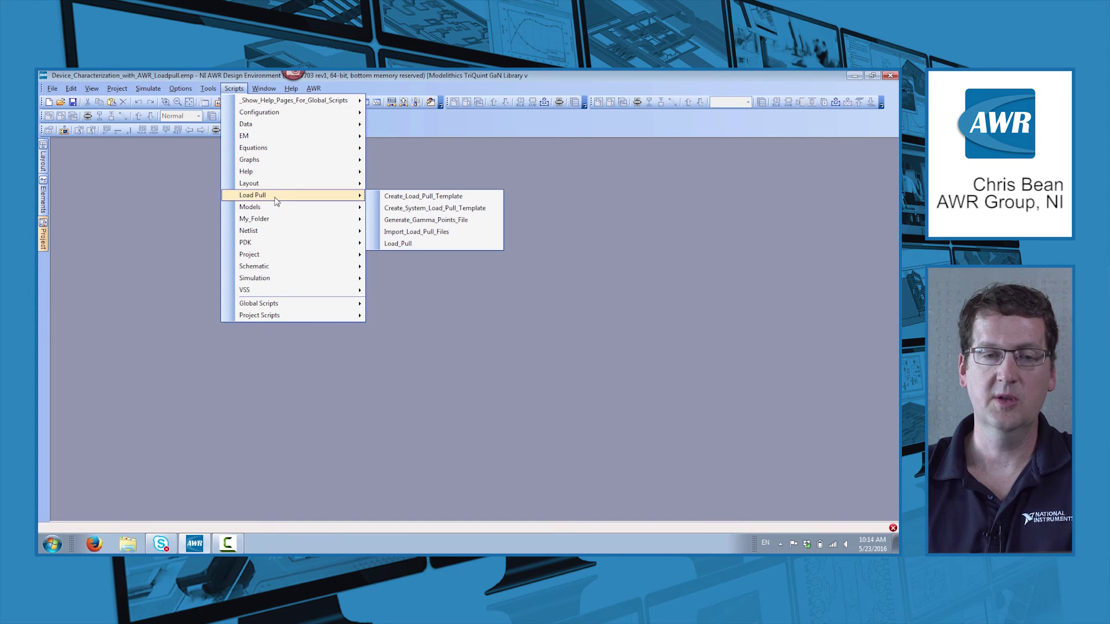
{"action": "left_click", "coordinate": [409, 209]}
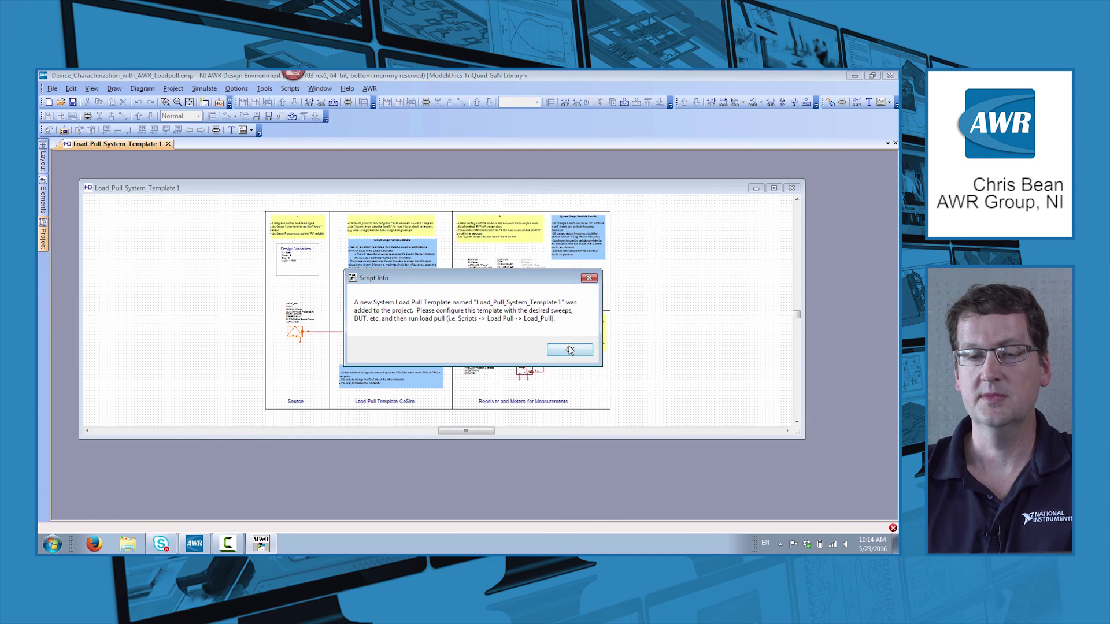
{"action": "left_click", "coordinate": [568, 349]}
{"action": "left_click", "coordinate": [774, 188]}
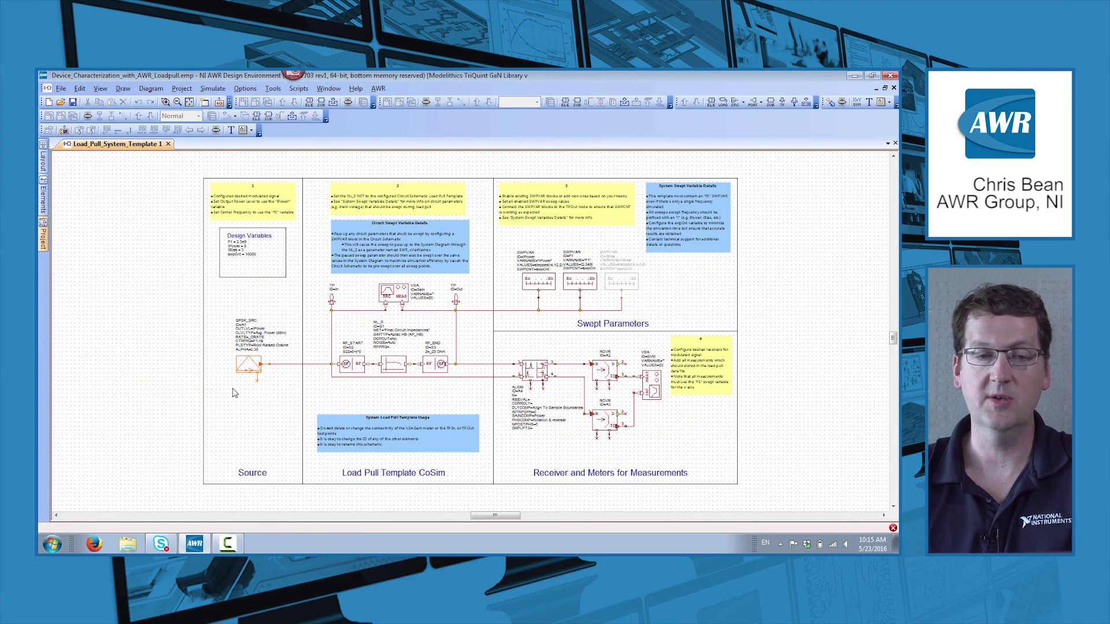
Open the ACPR Contours and EVM Contours graphs and tile all windows vertically.
{"action": "left_click", "coordinate": [43, 234]}
{"action": "double_click", "coordinate": [109, 447]}
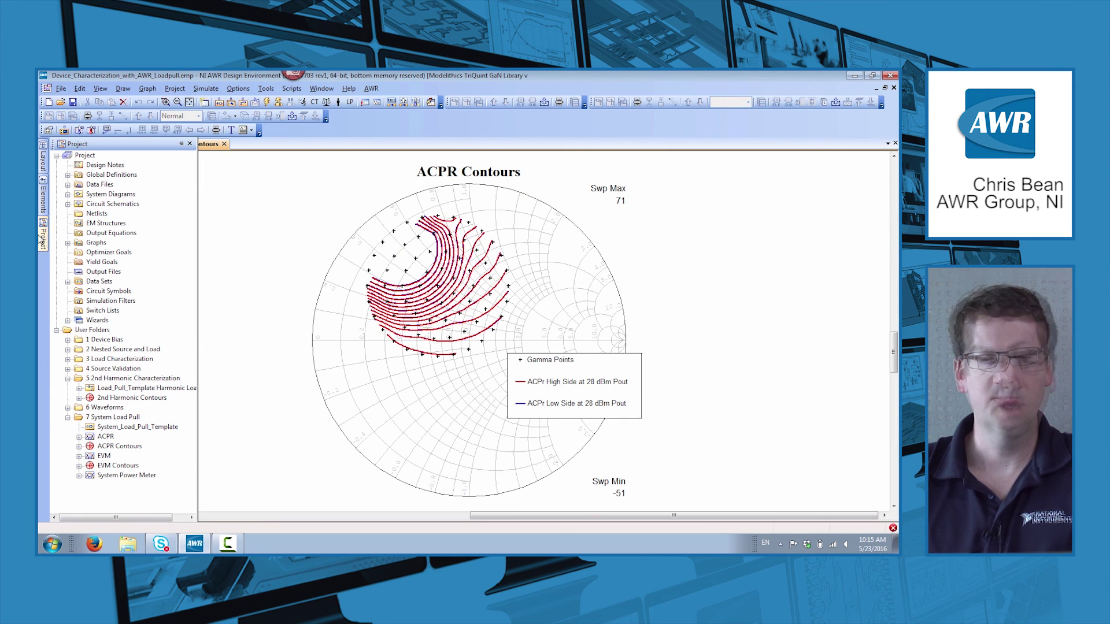
{"action": "double_click", "coordinate": [107, 467]}
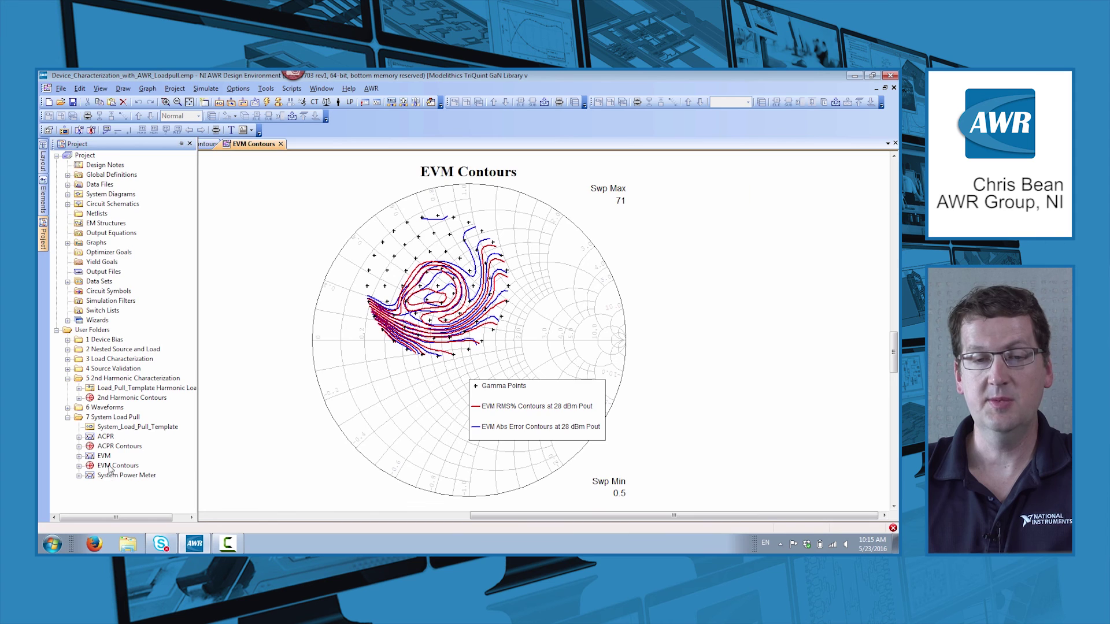
{"action": "key", "text": "alt+w"}
{"action": "key", "text": "v"}
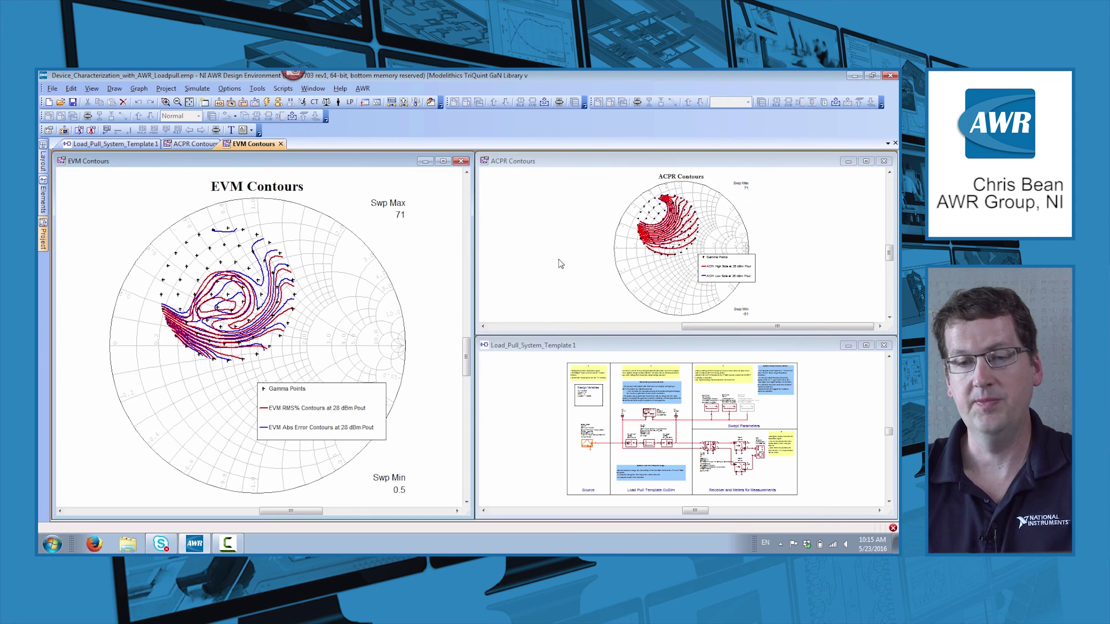
Close the system template diagram and re-tile the two contour graphs side by side.
{"action": "left_click", "coordinate": [685, 393]}
{"action": "key", "text": "ctrl+F4"}
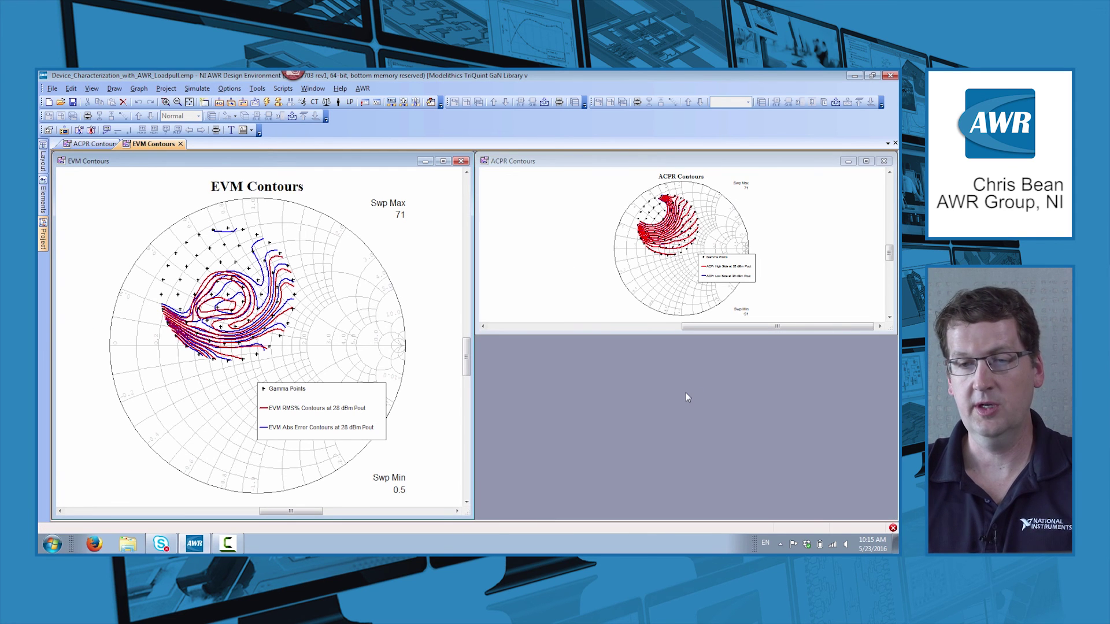
{"action": "key", "text": "alt+w"}
{"action": "key", "text": "v"}
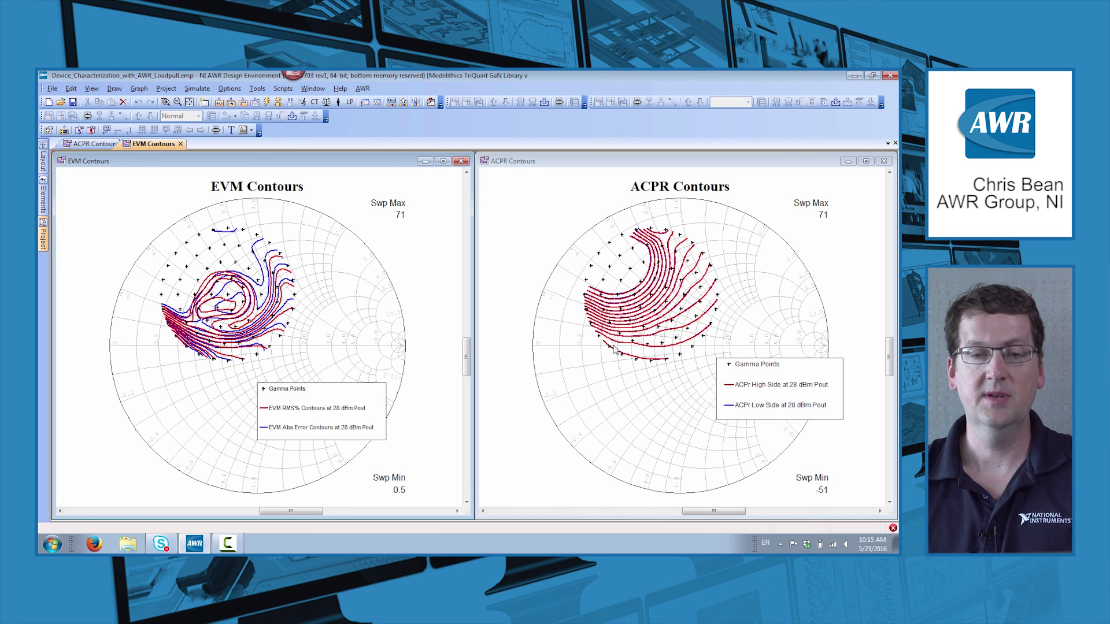